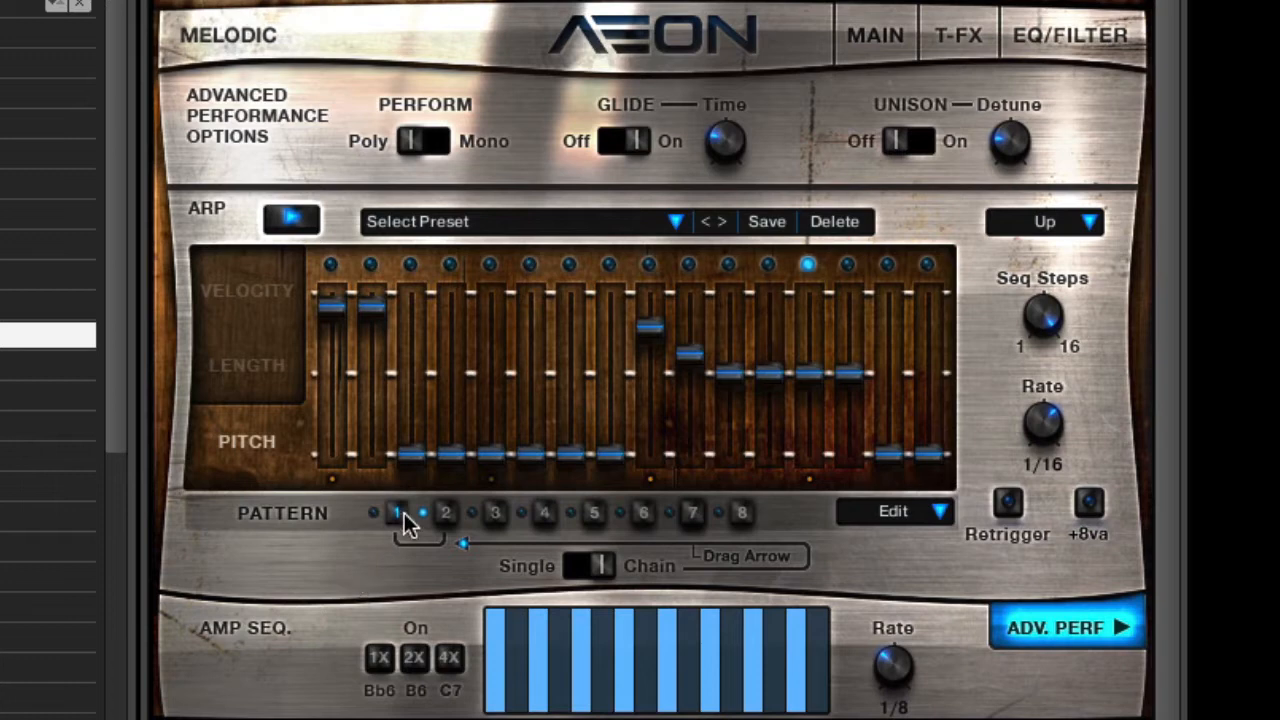
Step: Switch the arpeggiator from Chain to Single mode and copy all parameters of pattern 1
click(399, 514)
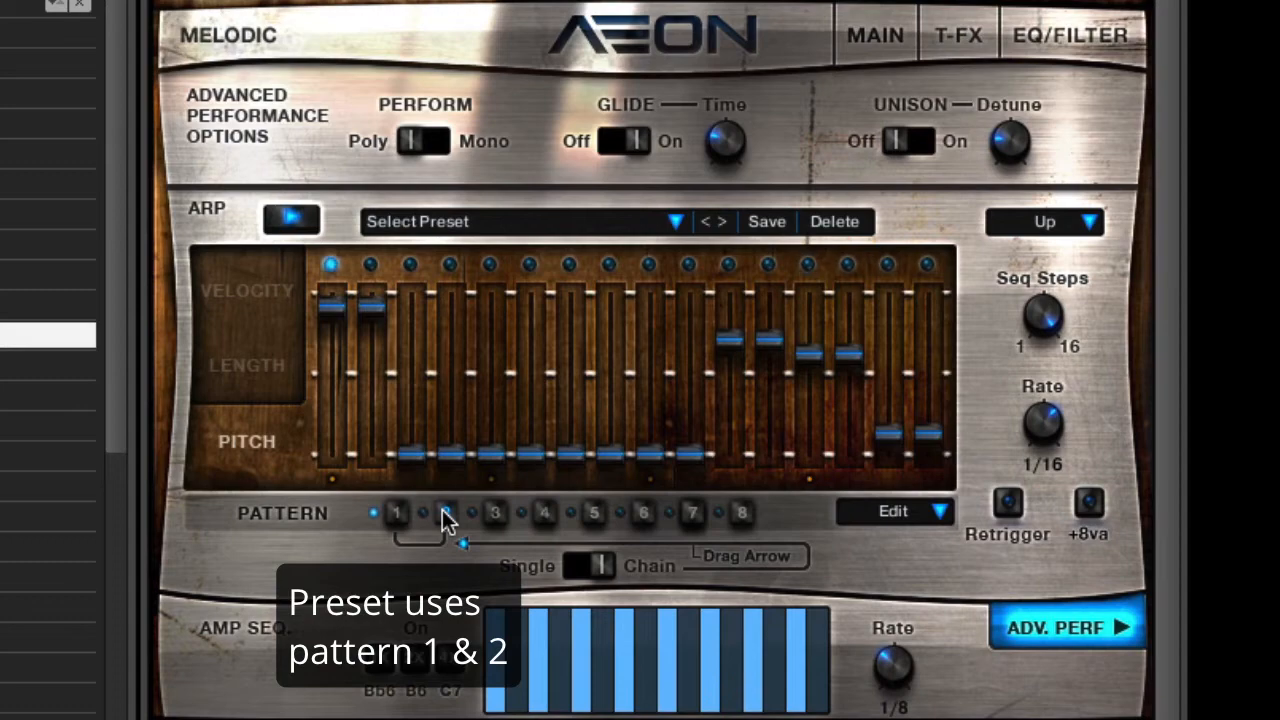
click(566, 567)
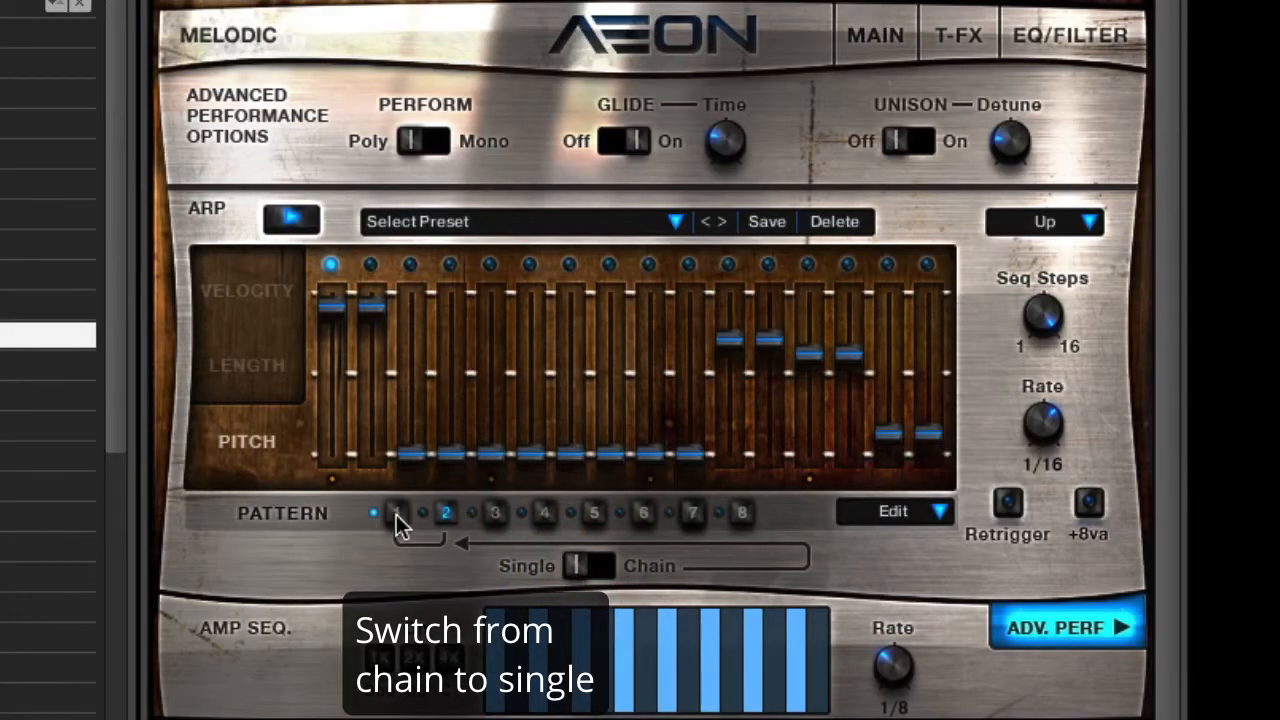
click(396, 514)
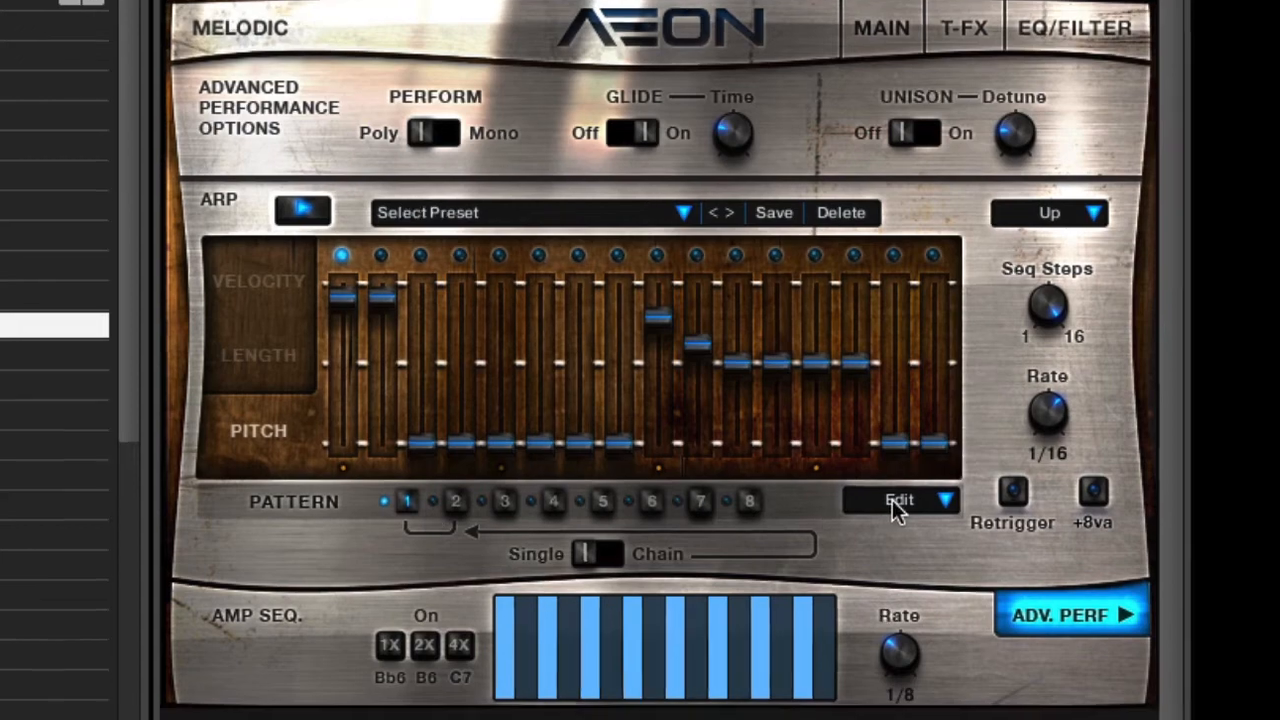
click(893, 511)
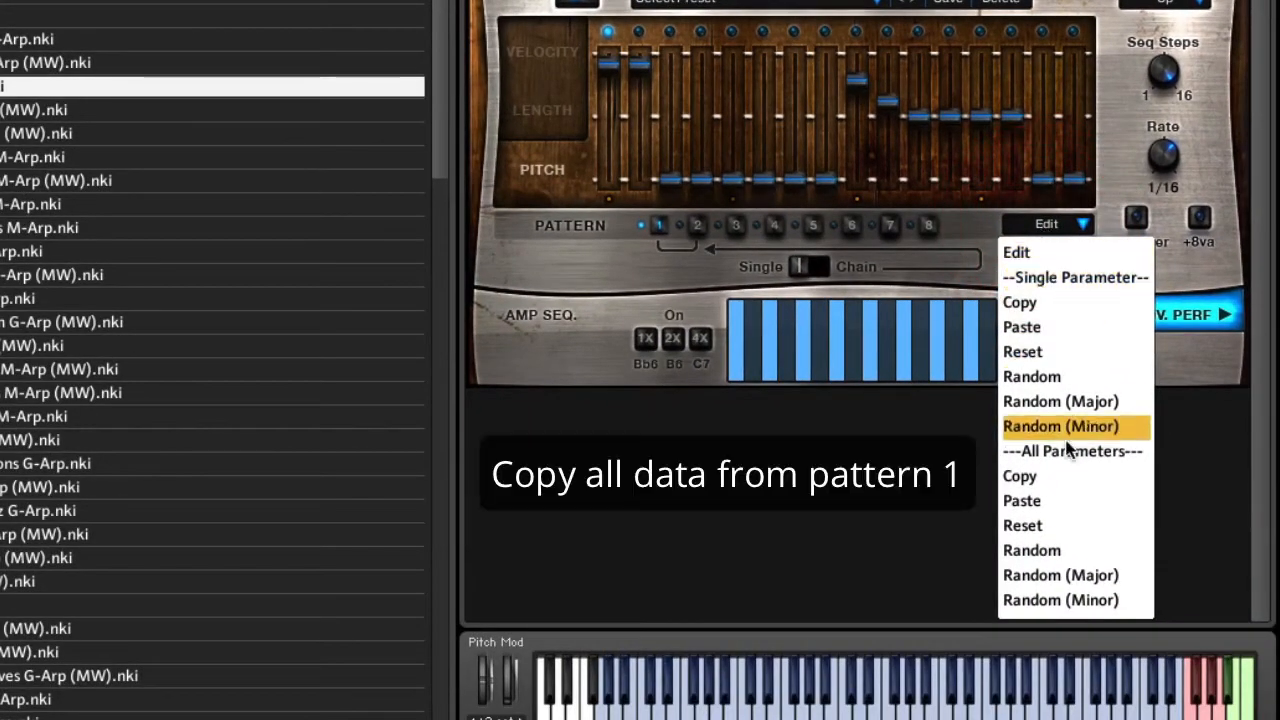
click(1058, 479)
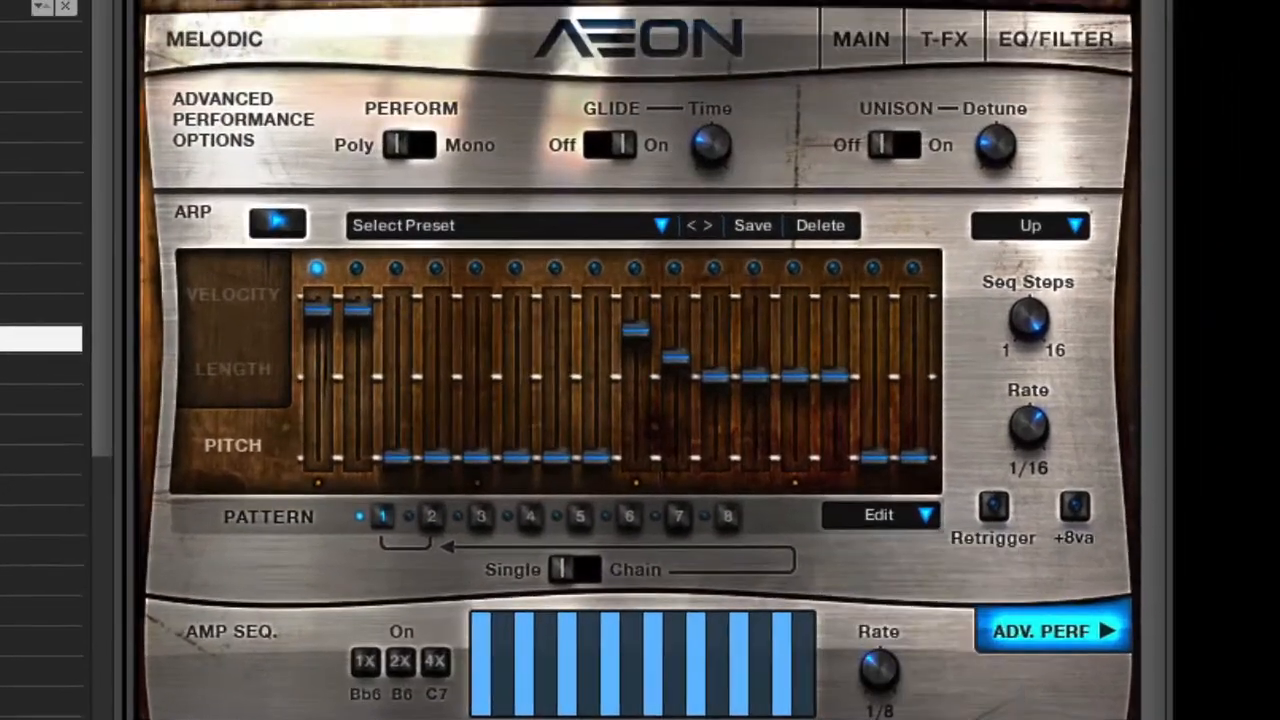
Step: Paste all the copied parameters into pattern 3
click(485, 519)
click(910, 512)
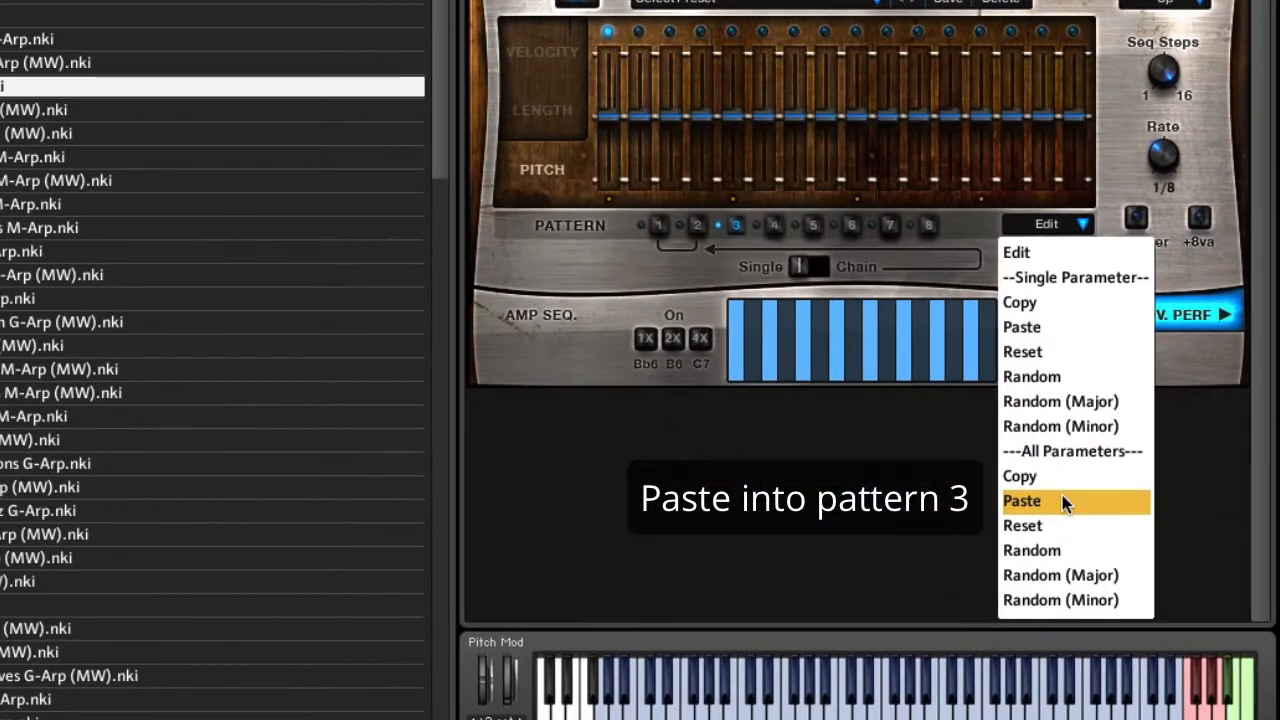
click(1060, 497)
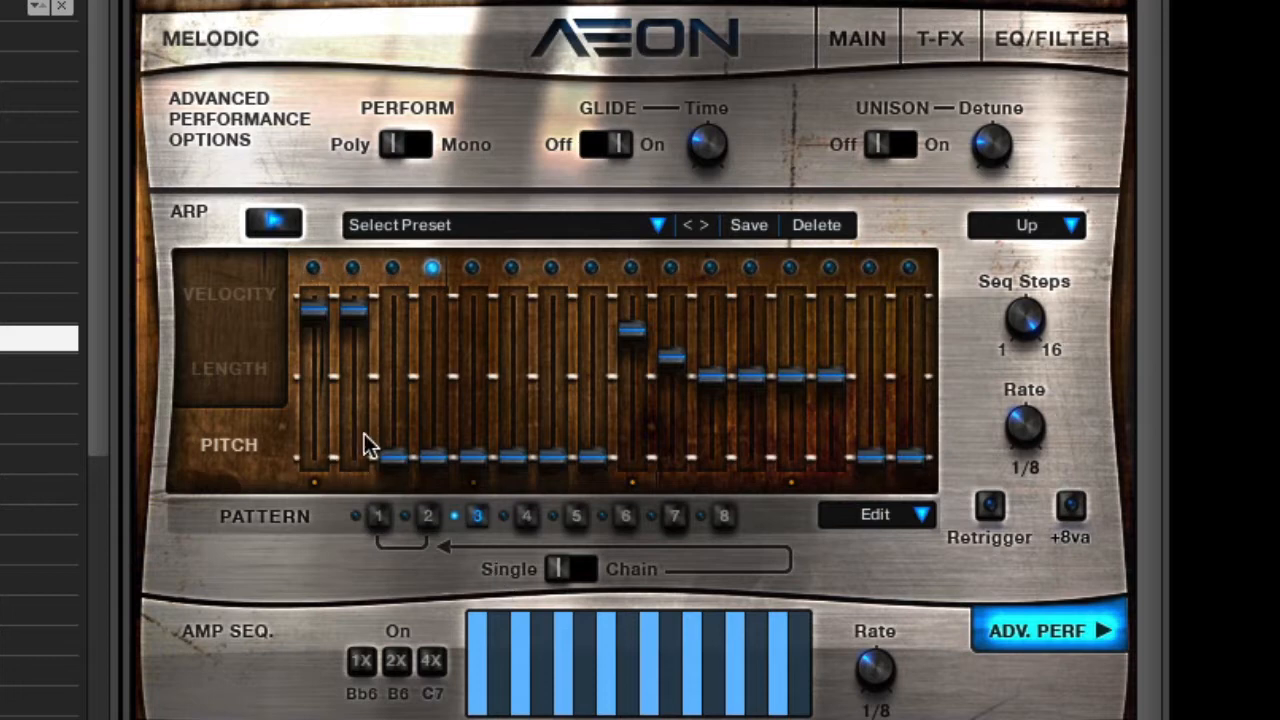
Step: Set pattern 3's rate to 1/16 and lower the pitch of its first two steps slightly
drag(1023, 423, 1046, 343)
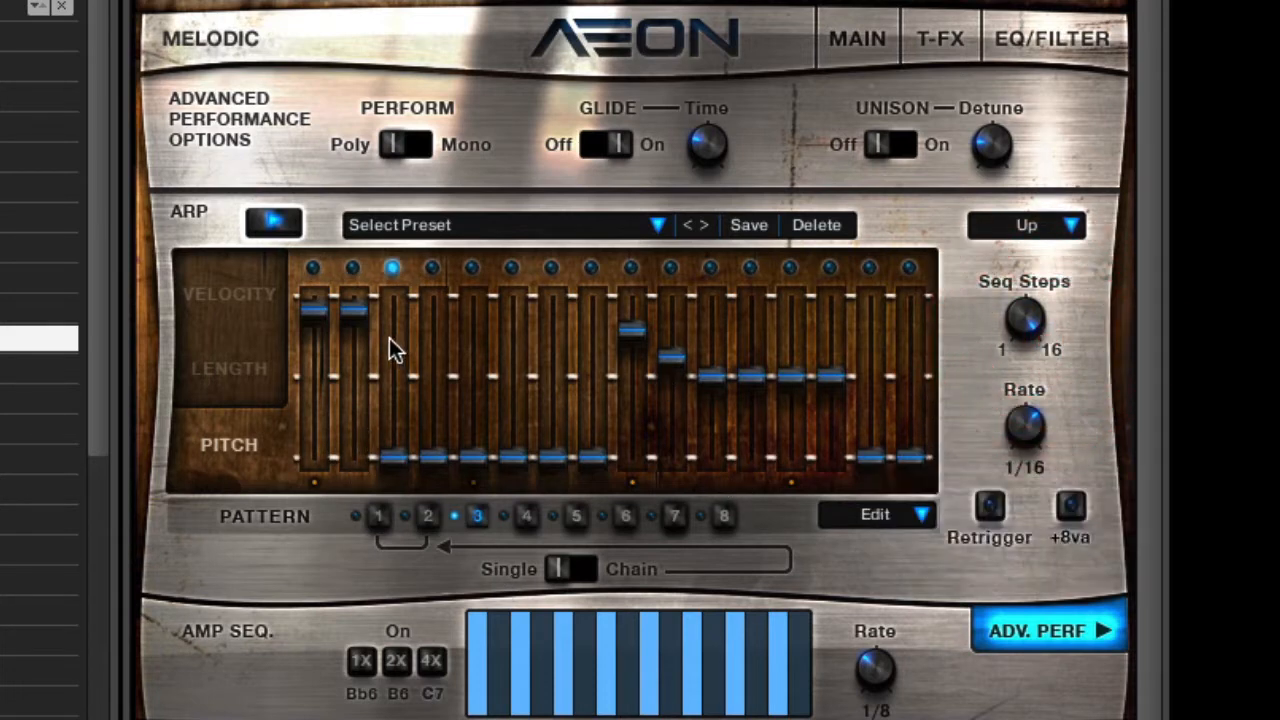
drag(316, 318, 361, 358)
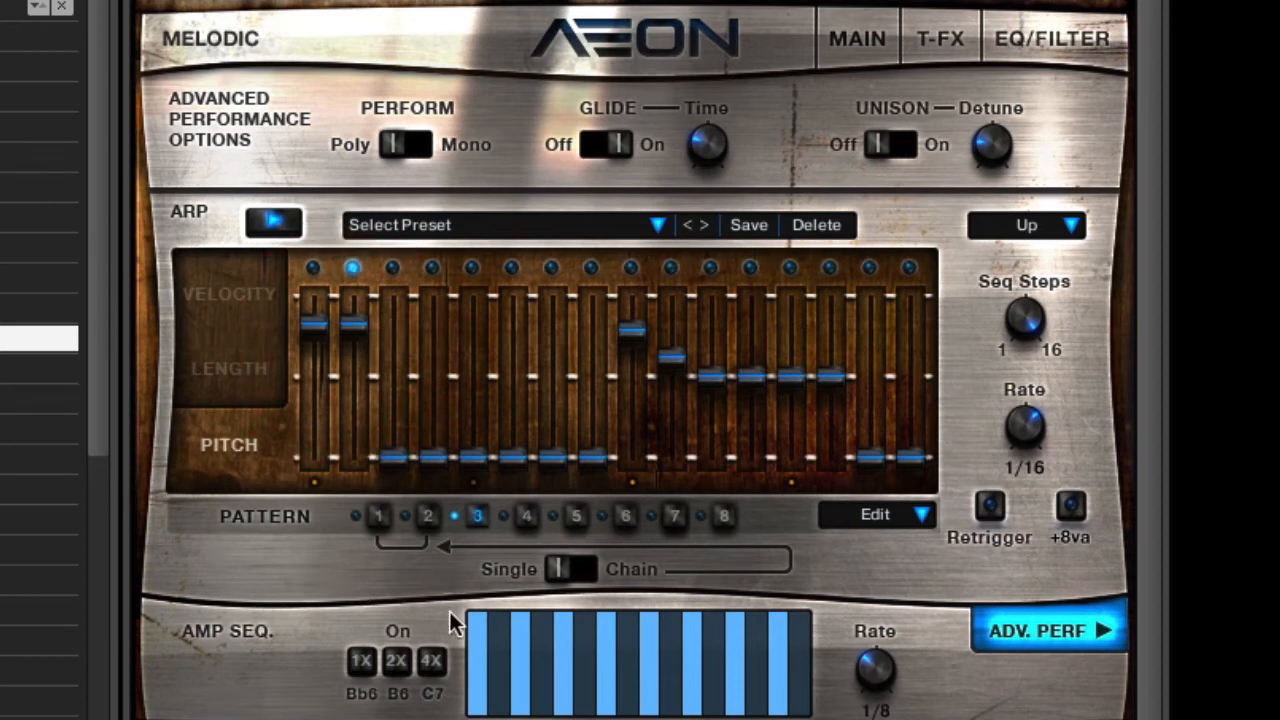
Step: Copy all parameters of pattern 2 and paste them into pattern 4
click(427, 514)
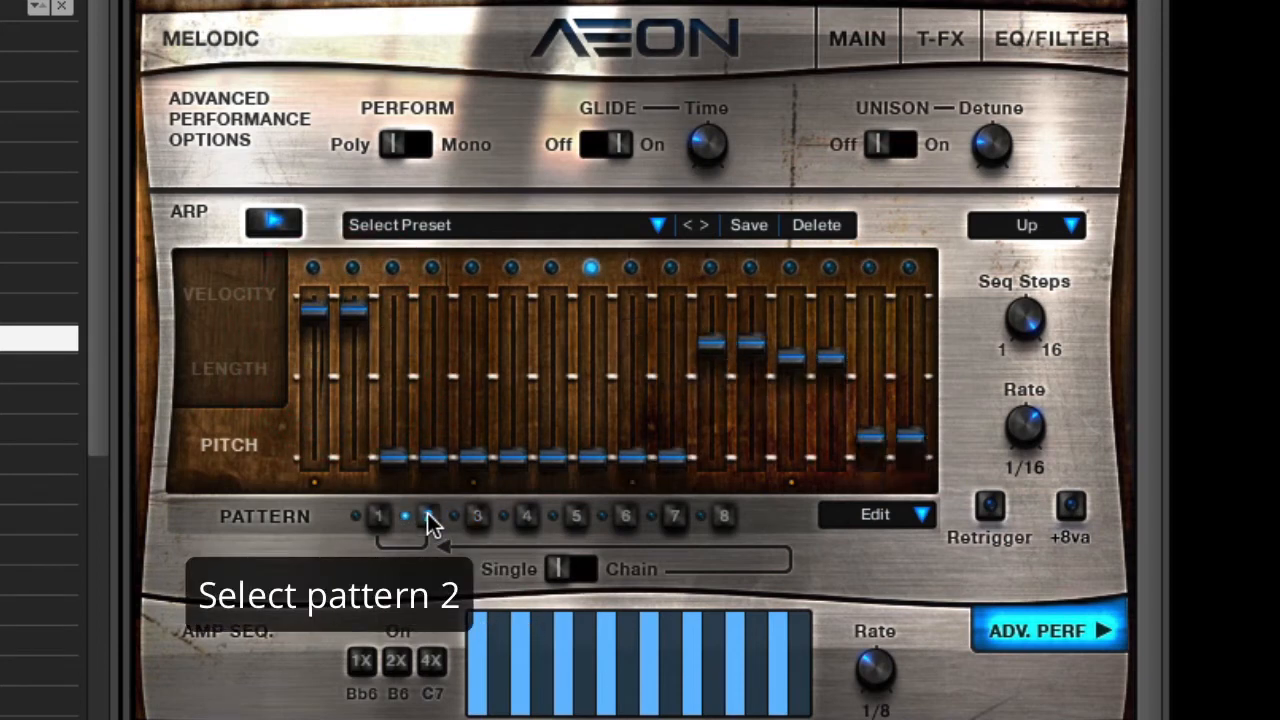
click(862, 514)
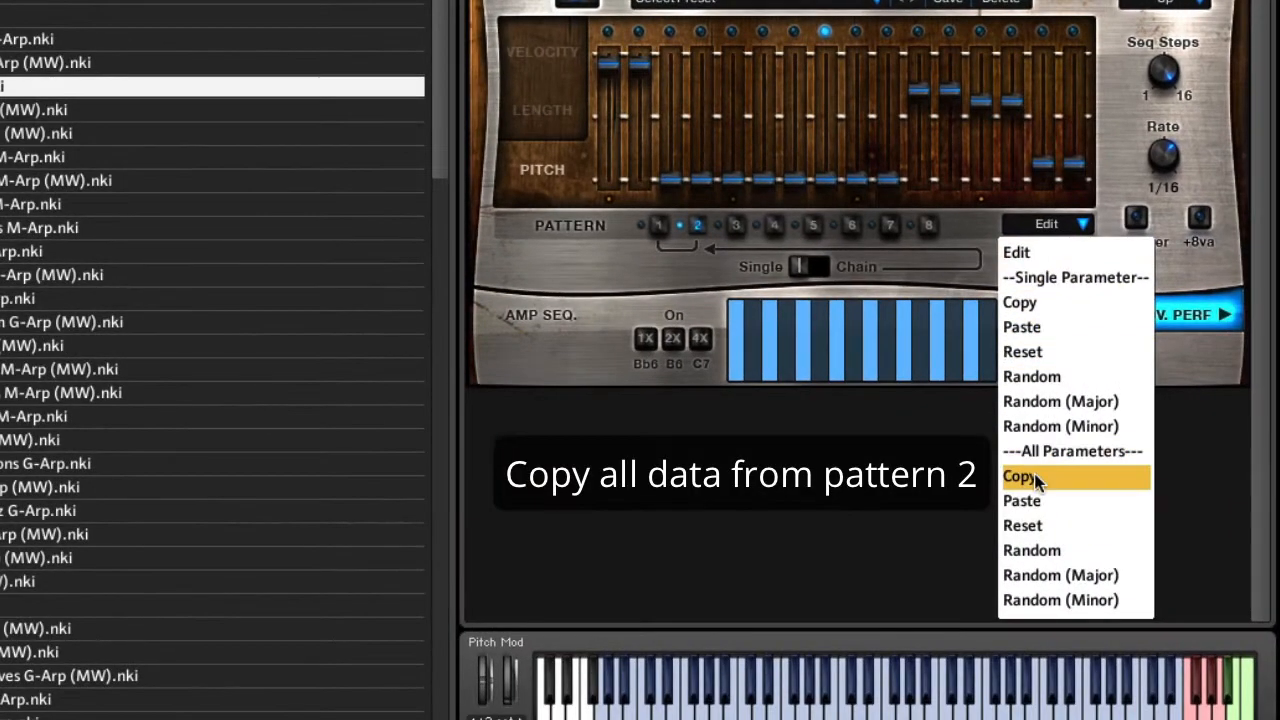
click(1036, 478)
click(774, 225)
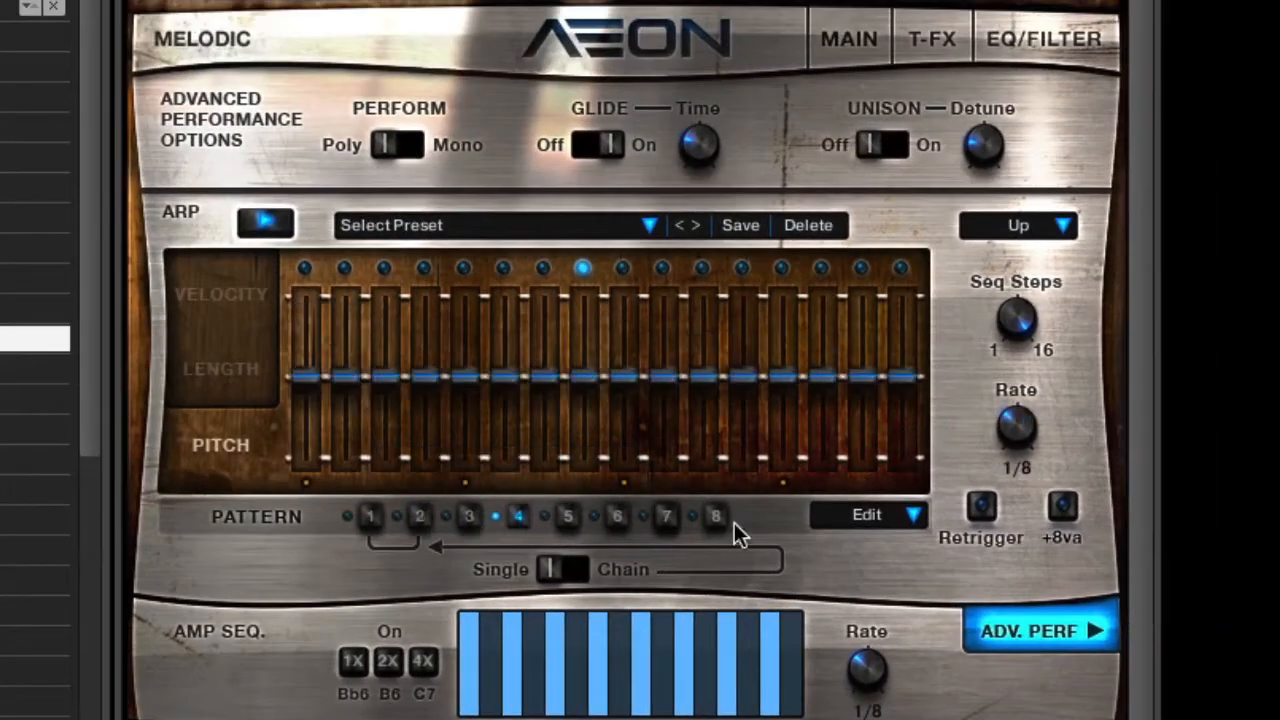
click(862, 514)
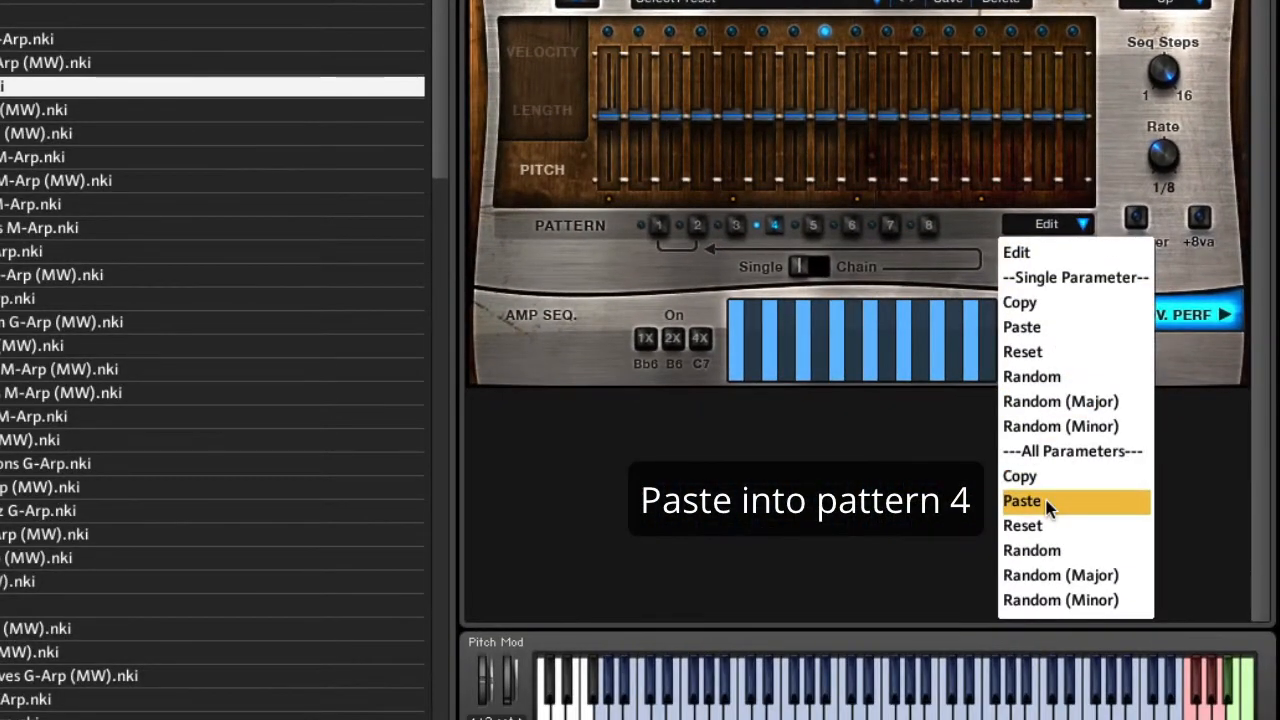
click(1046, 500)
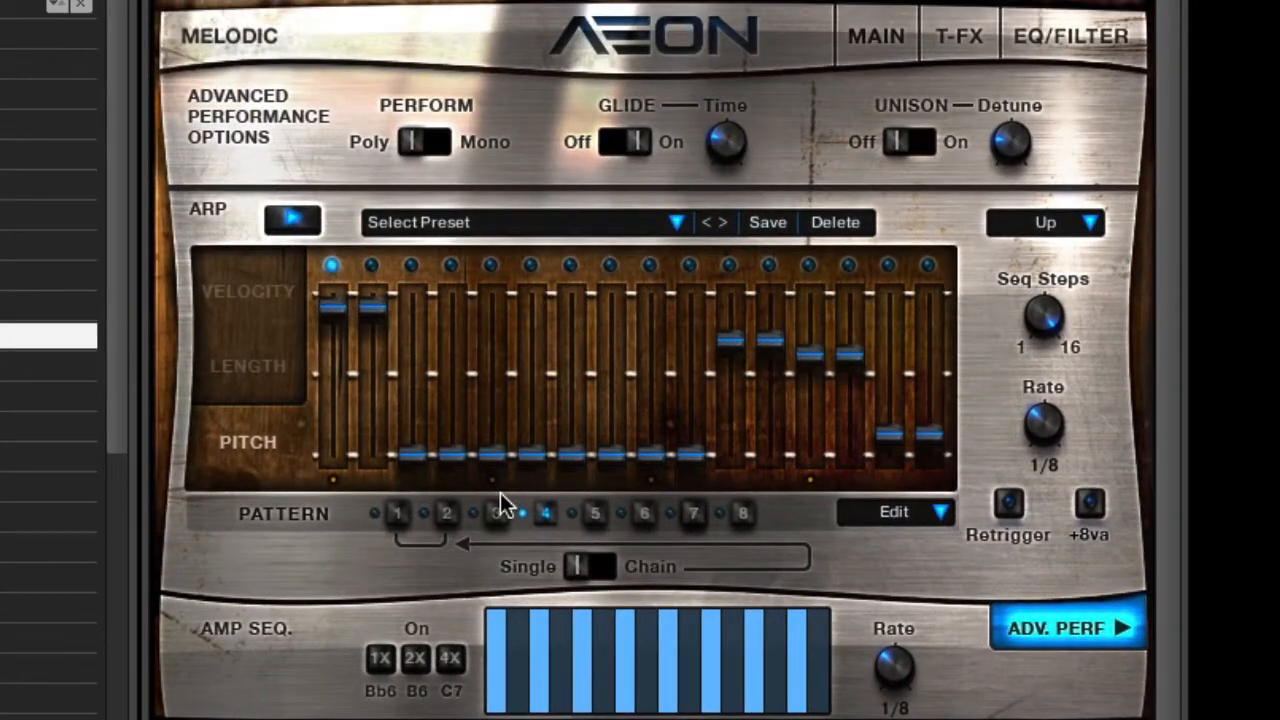
Step: Set pattern 4's rate to 1/16 and lower the pitch of its first two steps
drag(1038, 432, 1063, 385)
drag(331, 309, 309, 391)
drag(370, 307, 352, 395)
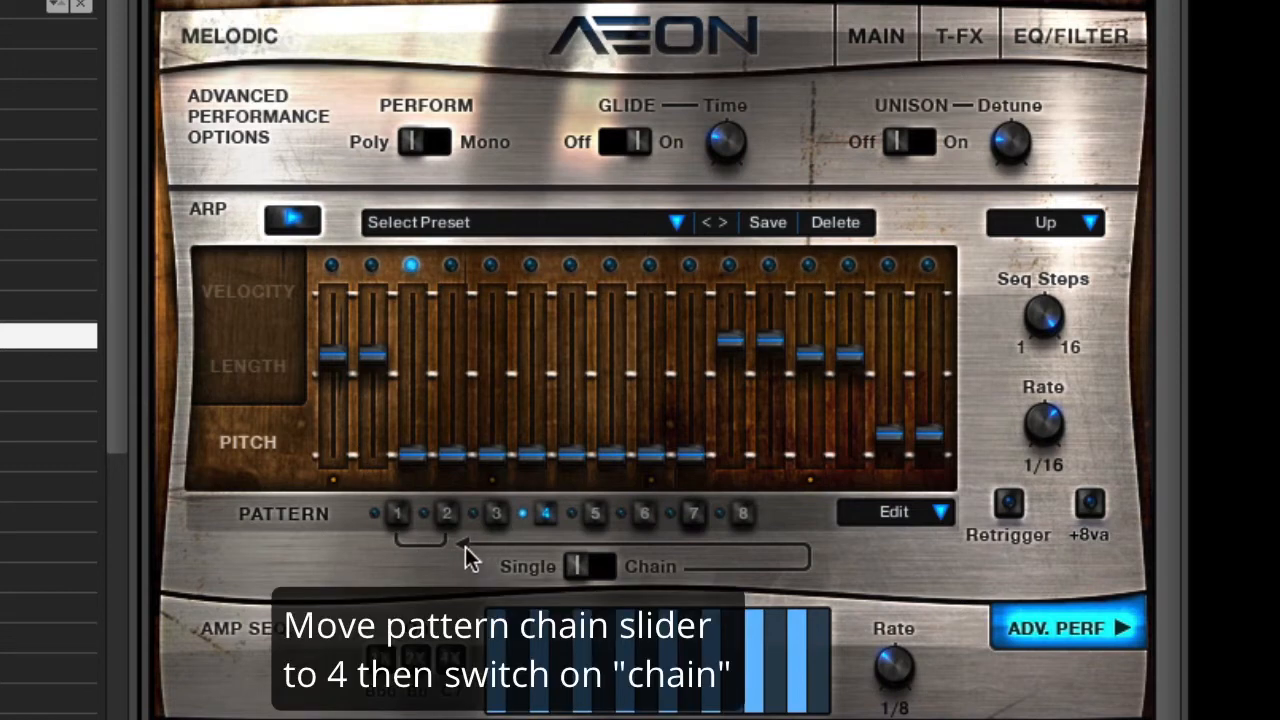
Step: Extend the pattern chain through pattern 4 and turn on Chain mode, starting from pattern 1
drag(465, 548, 591, 541)
click(610, 564)
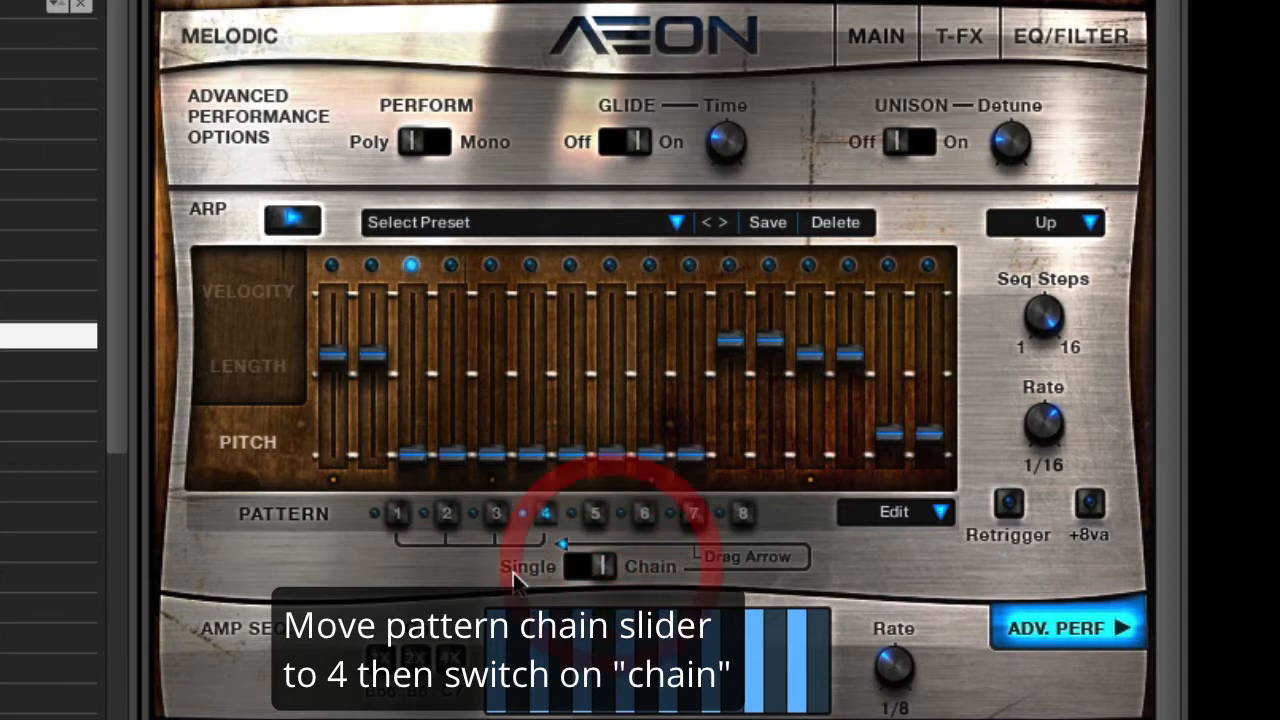
click(397, 513)
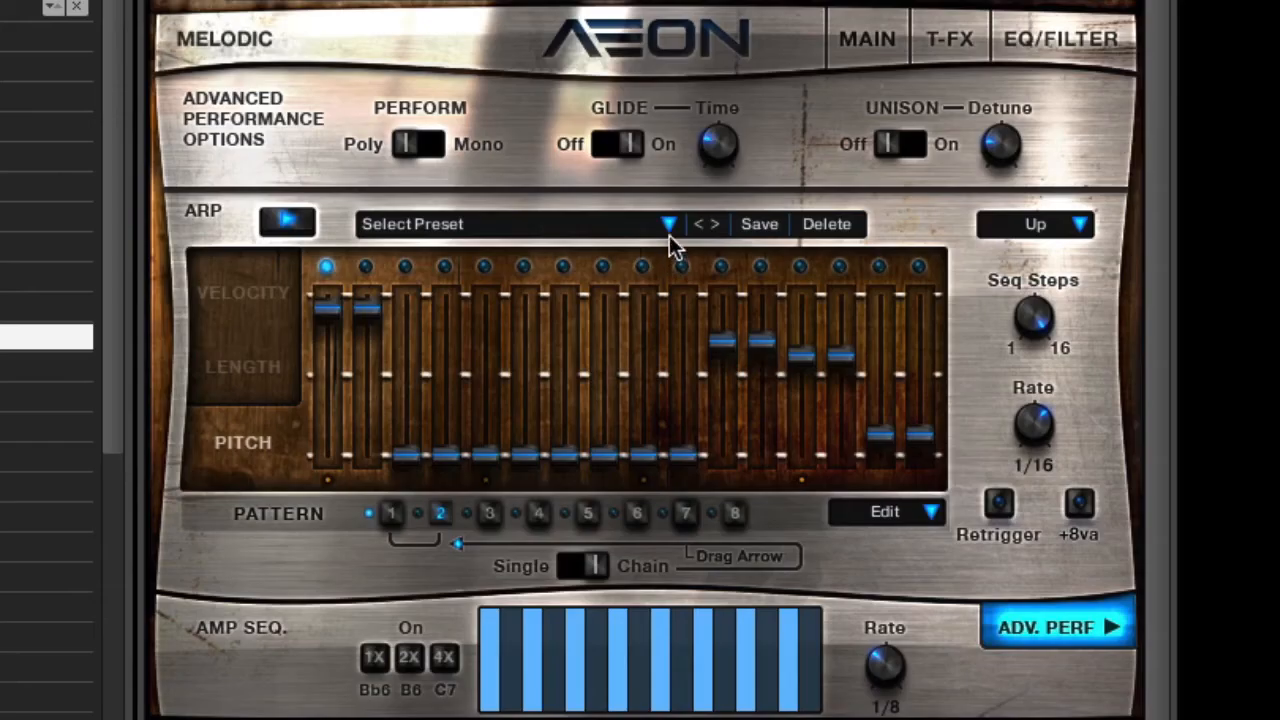
Step: Load the factory arp preset Melodic 1 Bar Min
click(670, 220)
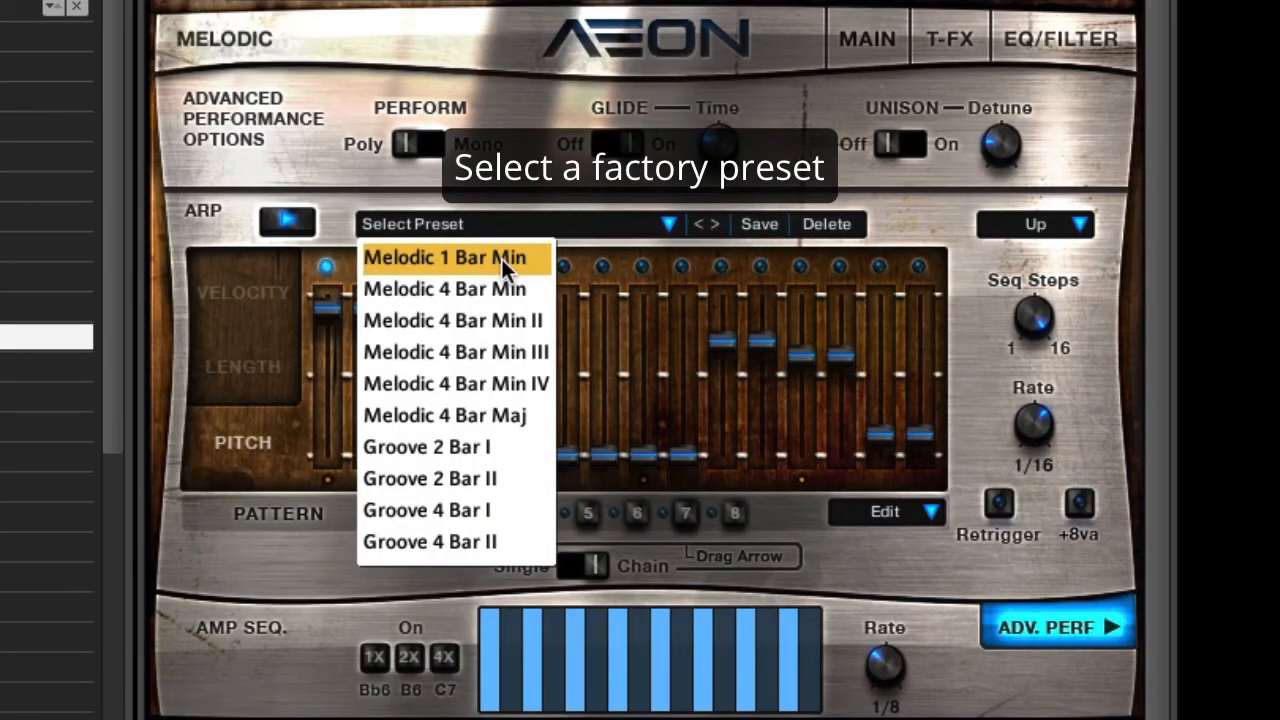
click(501, 259)
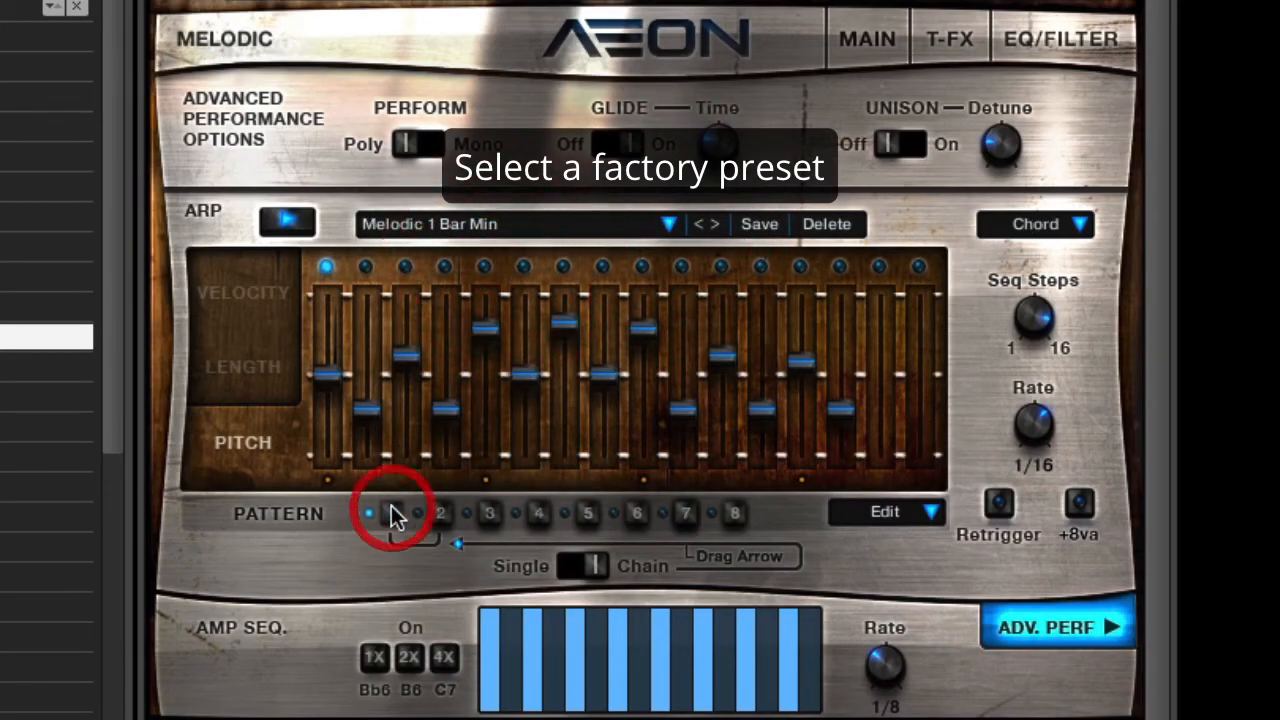
Step: Examine the sequence length and rate of patterns 1 and 2 in Single mode, and return to Chain mode
click(391, 510)
click(433, 514)
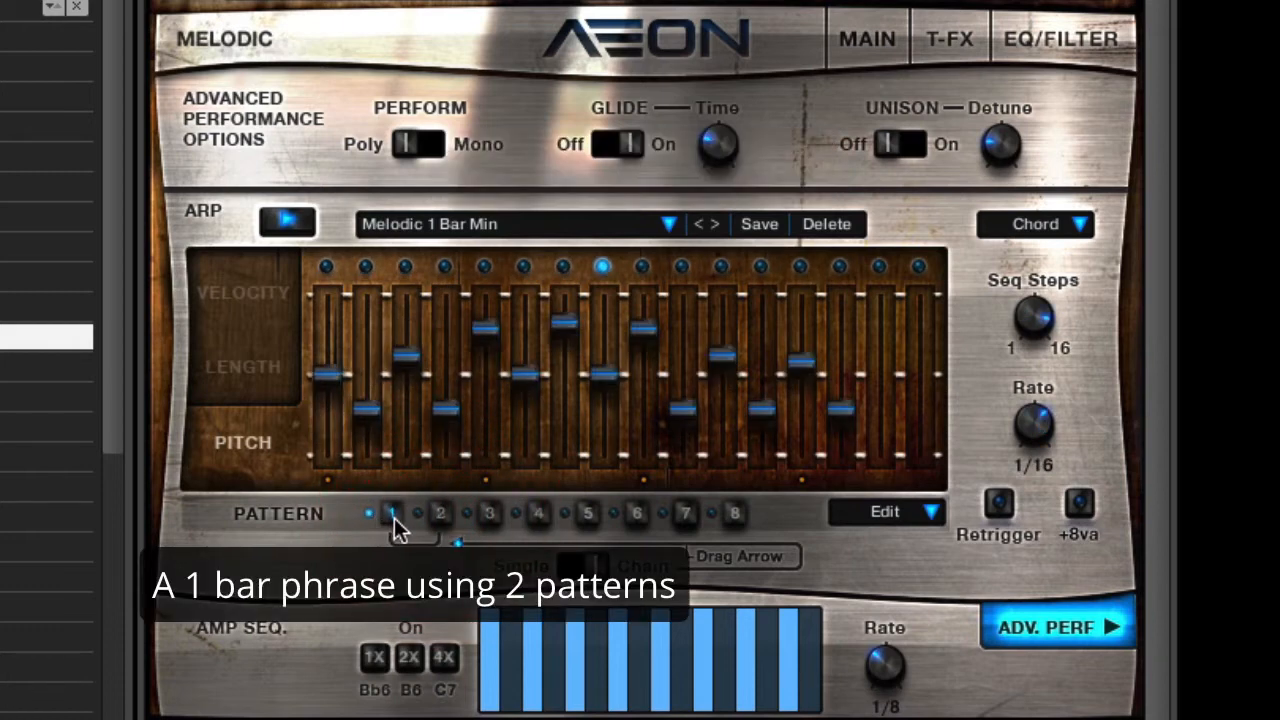
click(555, 564)
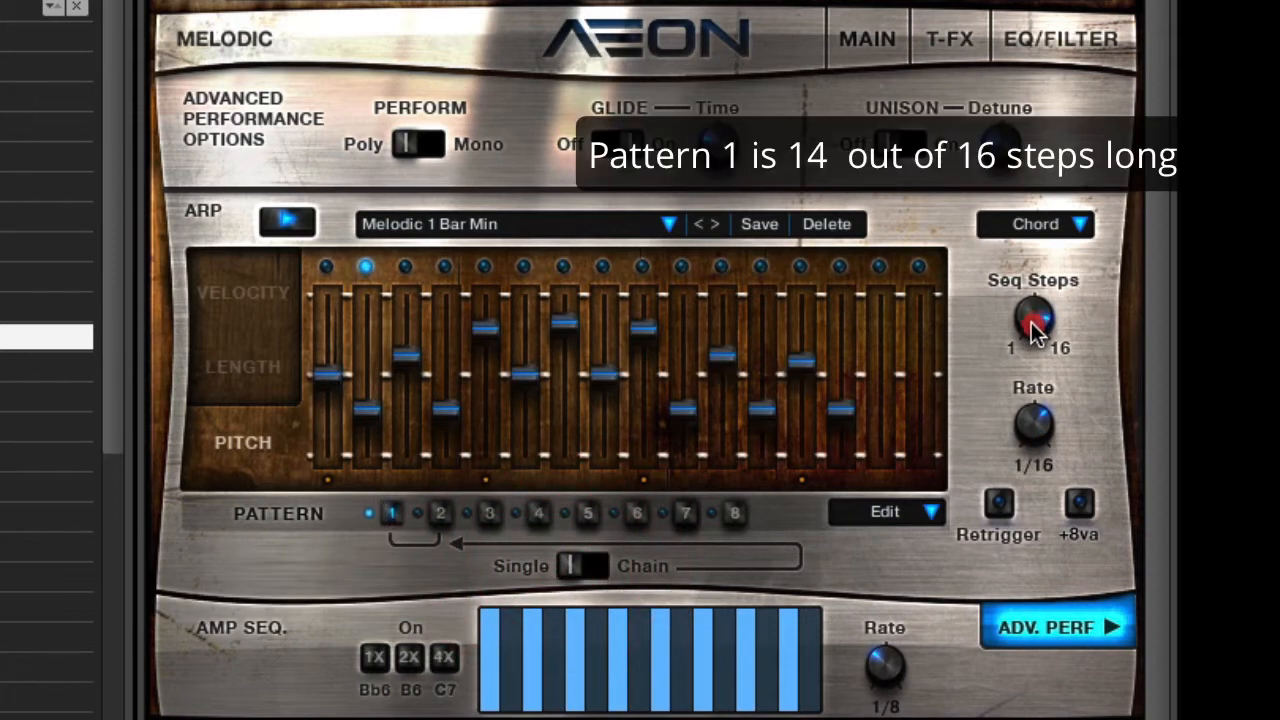
mouse_move(1040, 320)
mouse_down()
mouse_move(1048, 290)
mouse_move(1030, 330)
mouse_up()
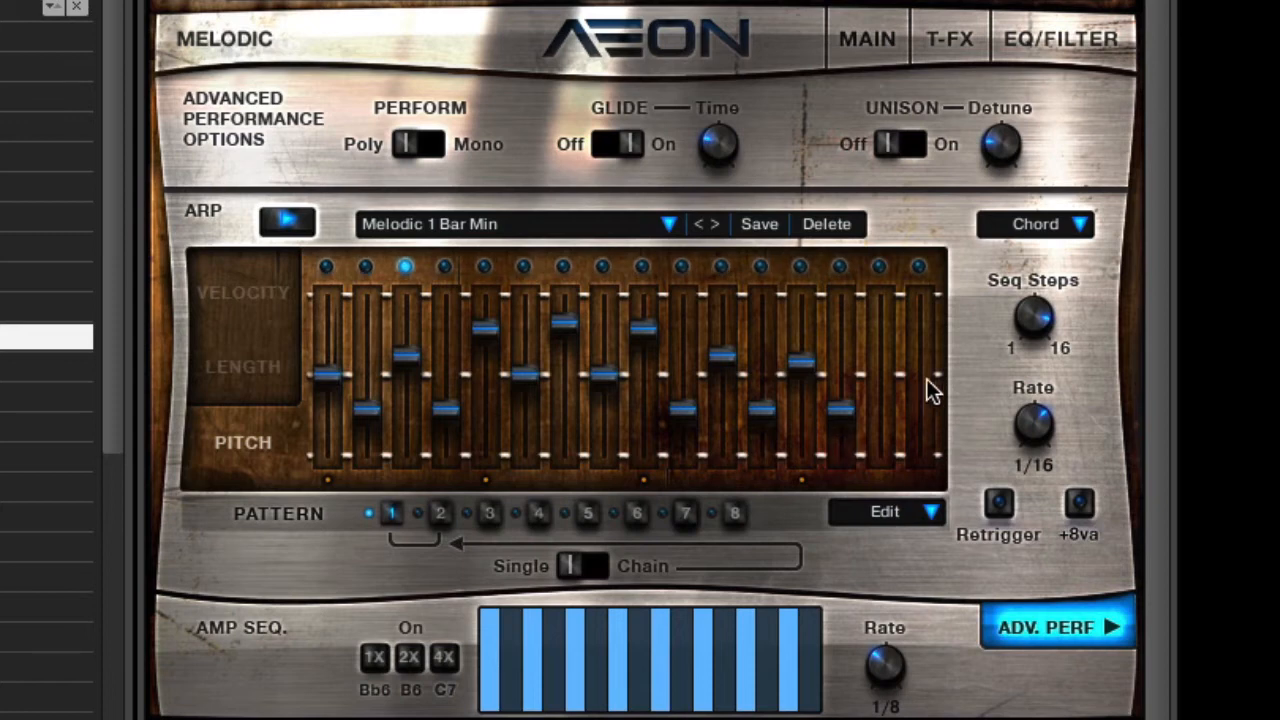
click(441, 518)
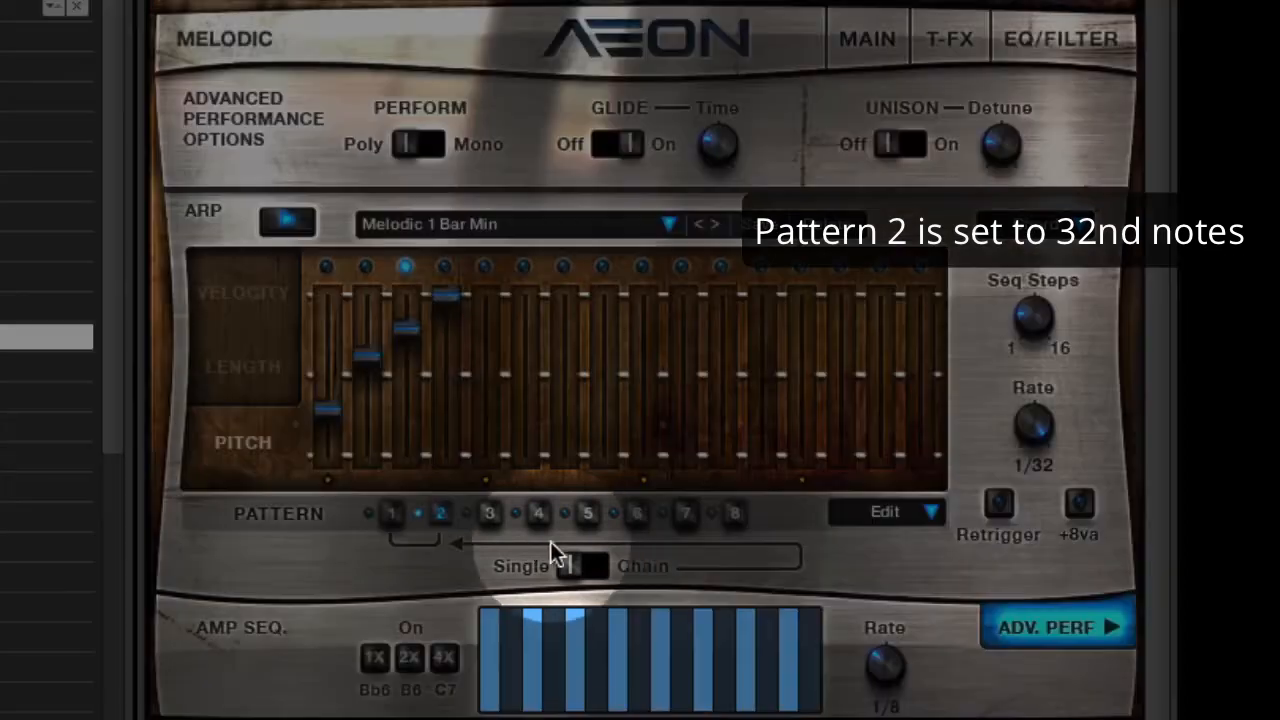
click(585, 565)
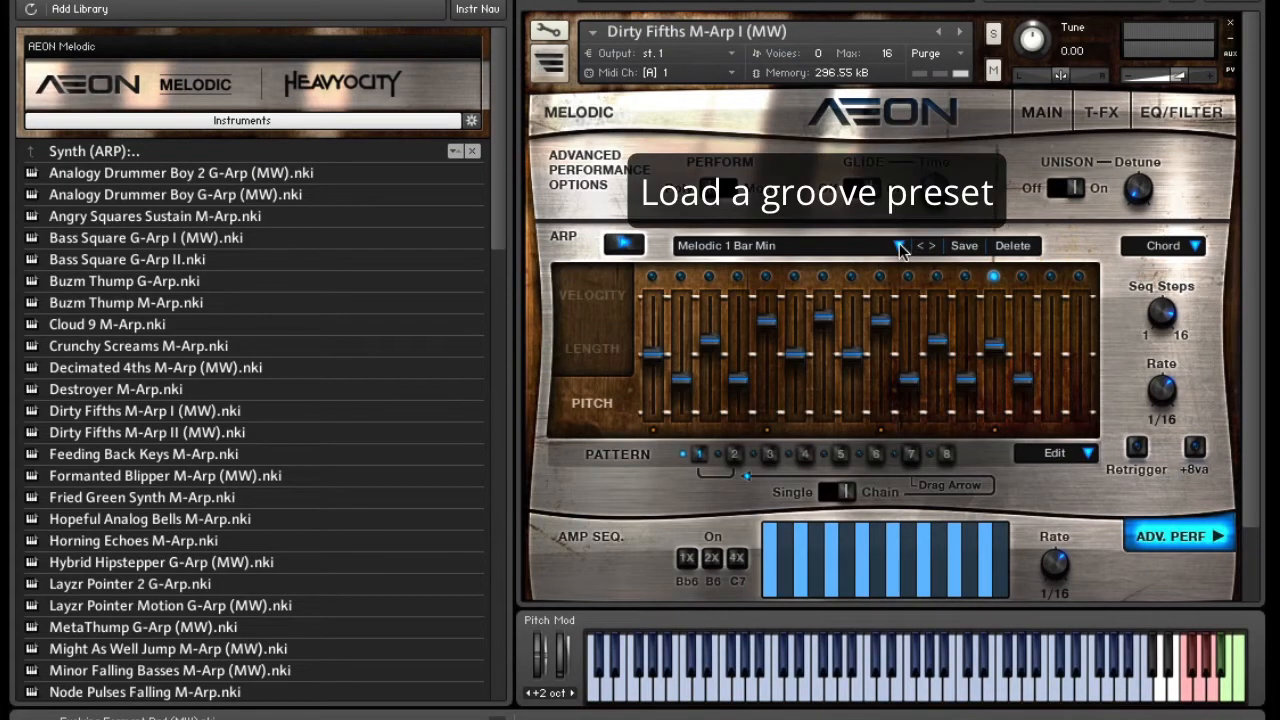
Step: Load the arp preset Groove 2 Bar I and reset the raised pitch steps of pattern 1 to 0
click(900, 250)
click(777, 410)
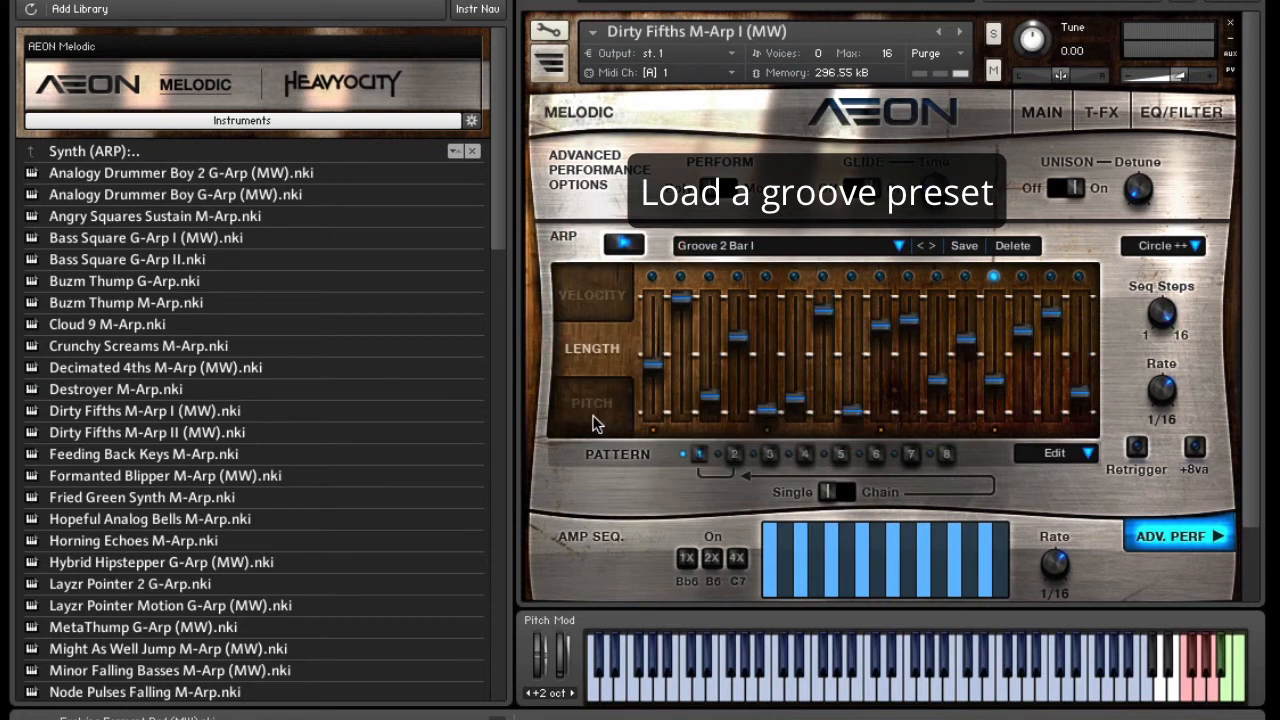
super+click(738, 297)
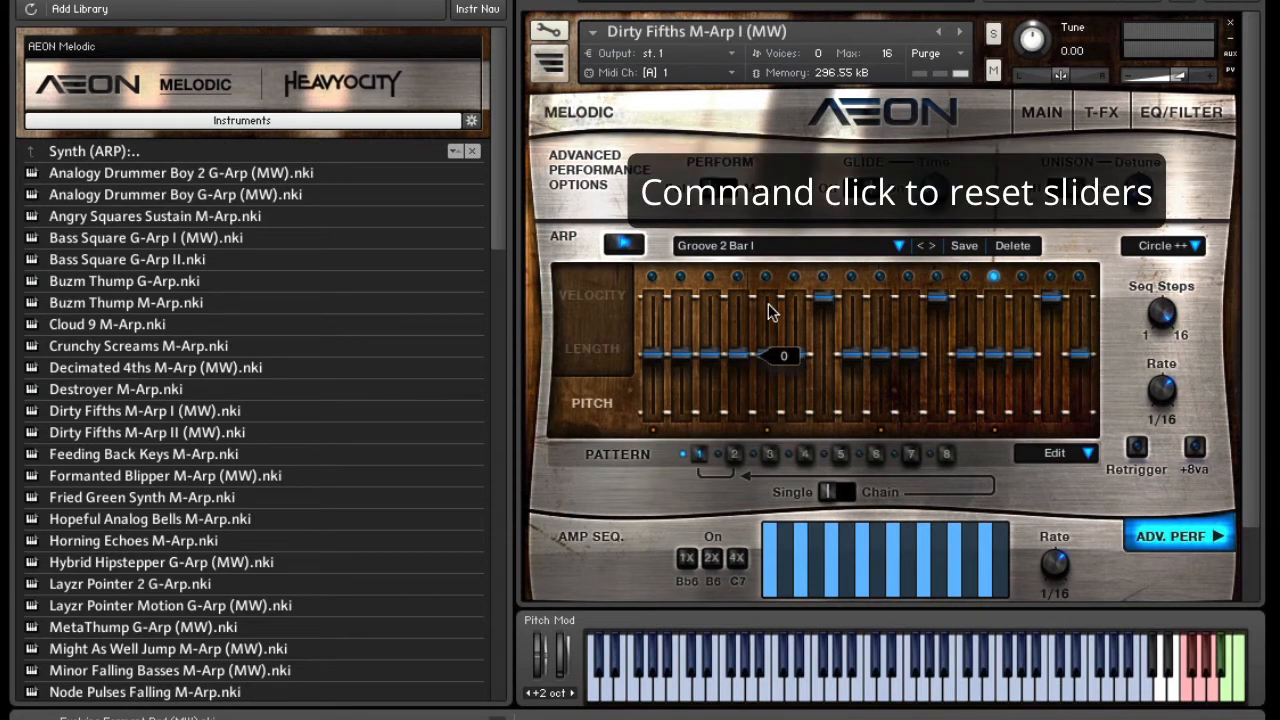
super+click(823, 297)
super+click(937, 297)
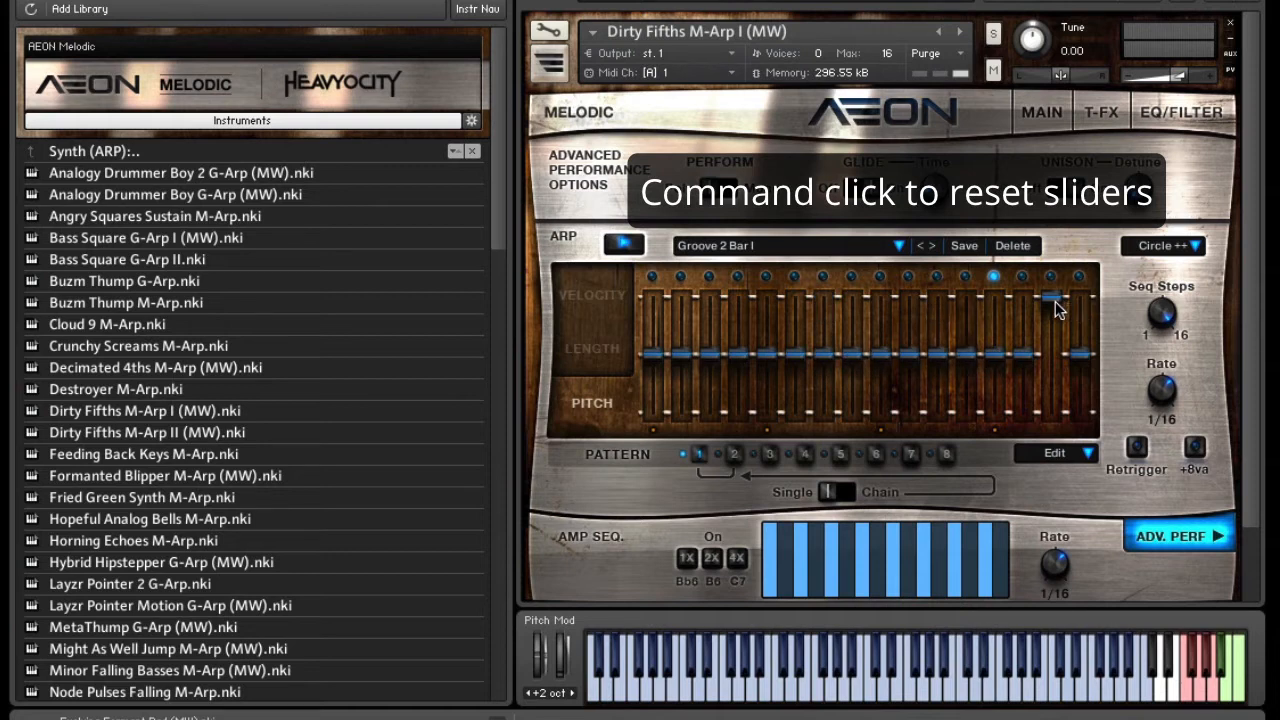
super+click(1051, 297)
Step: Try the arp types Chord and Up, and set the arp type to Circle
click(1150, 246)
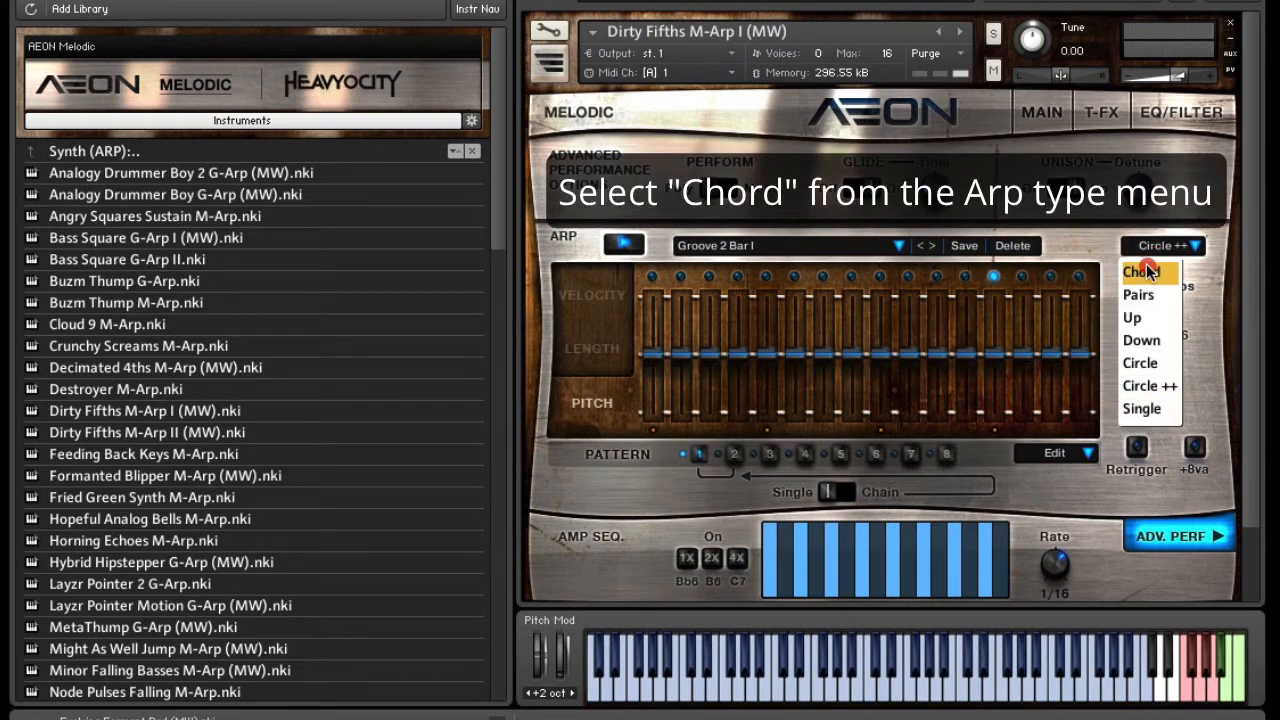
click(1138, 270)
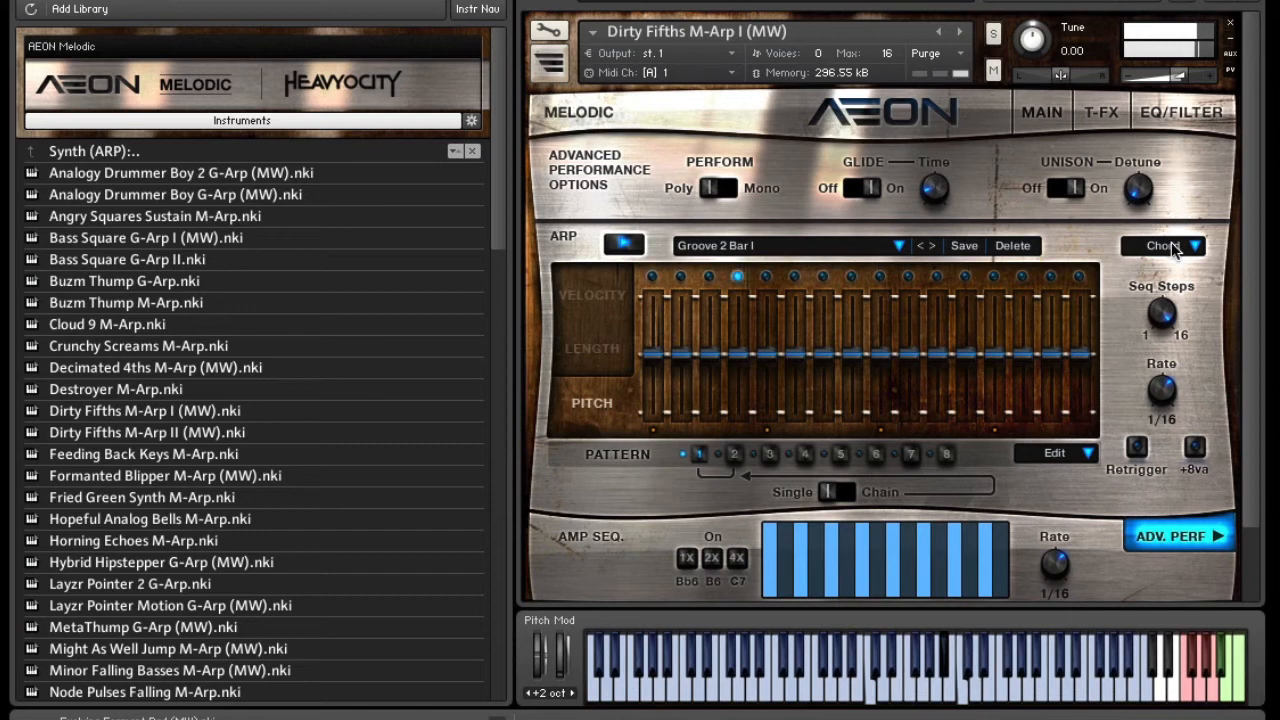
click(1175, 250)
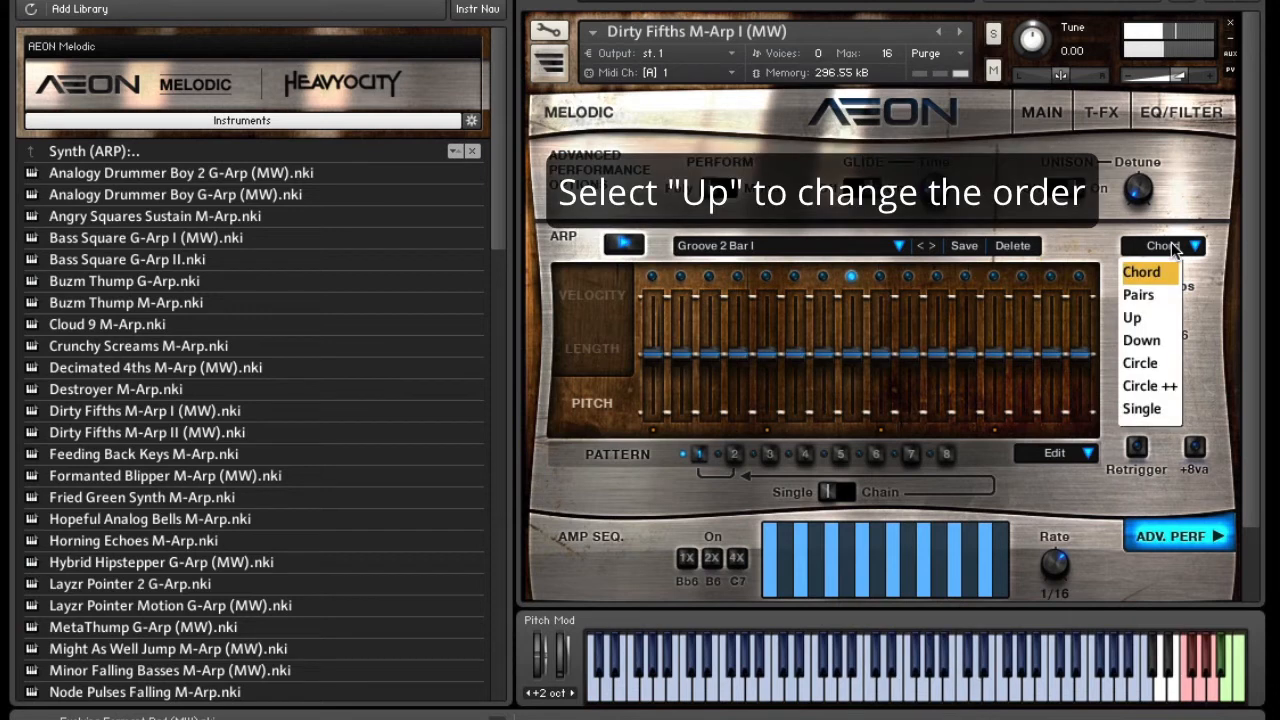
click(1155, 316)
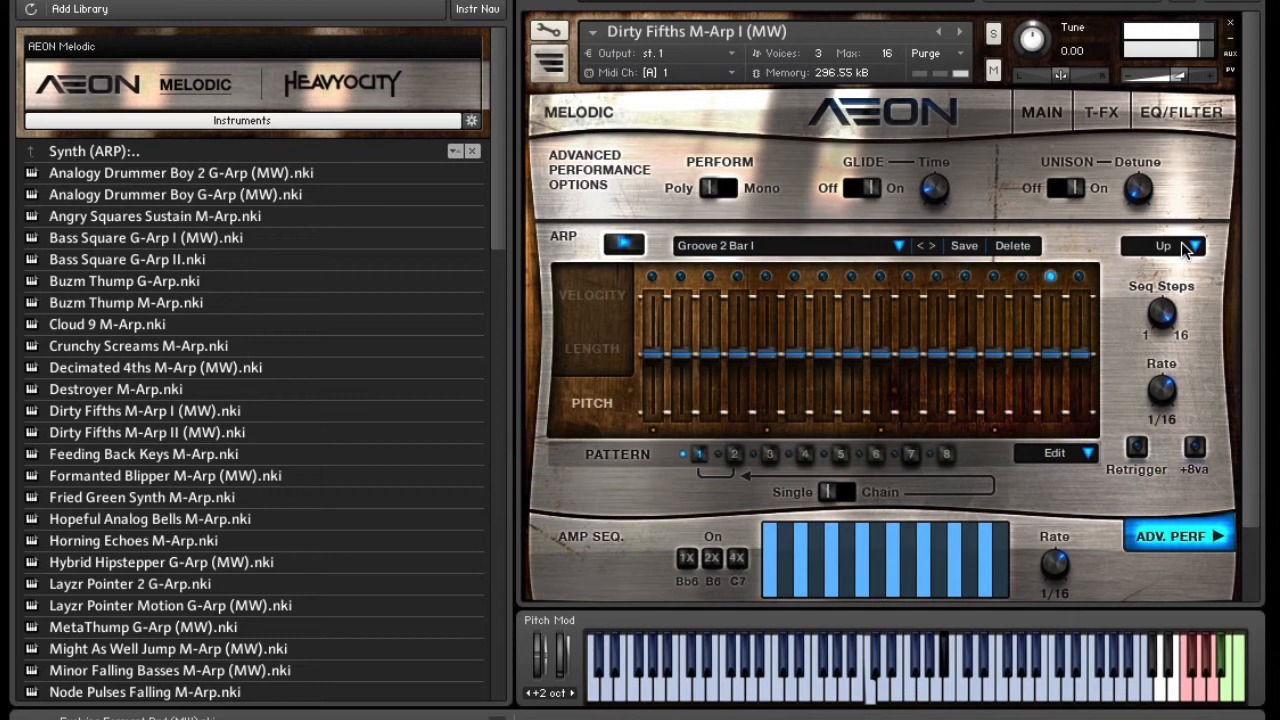
click(1181, 242)
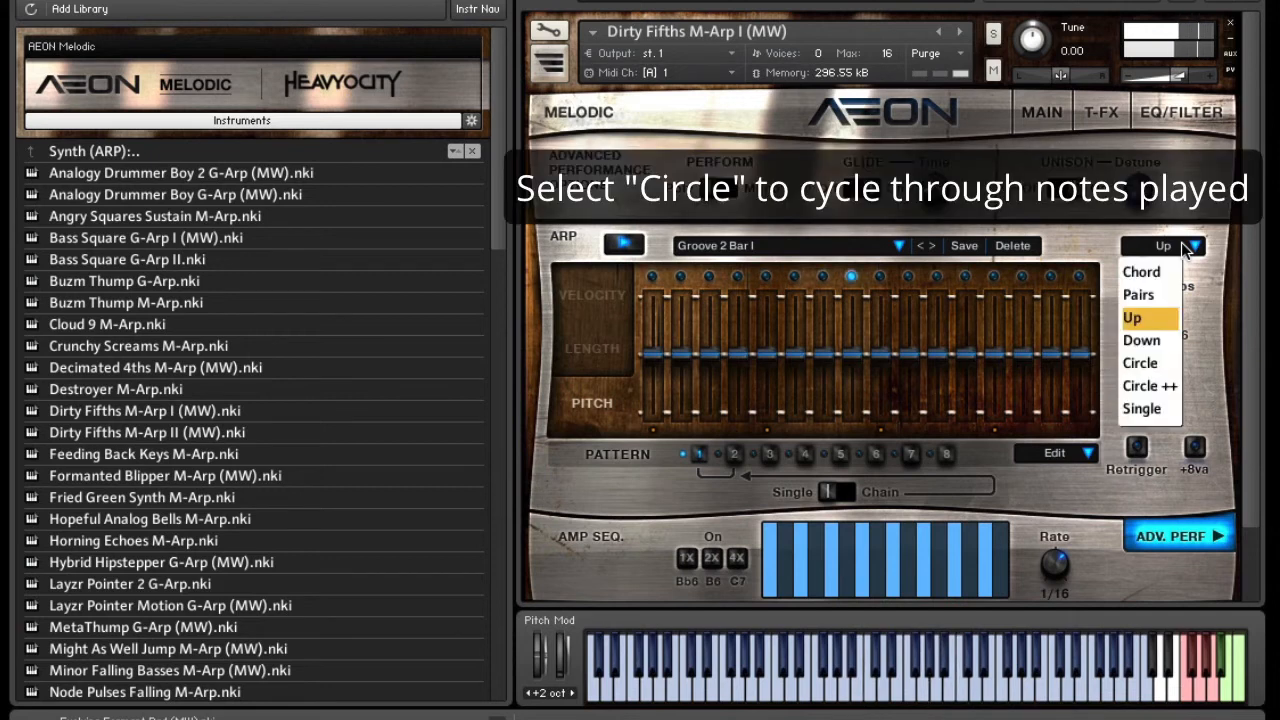
click(1158, 363)
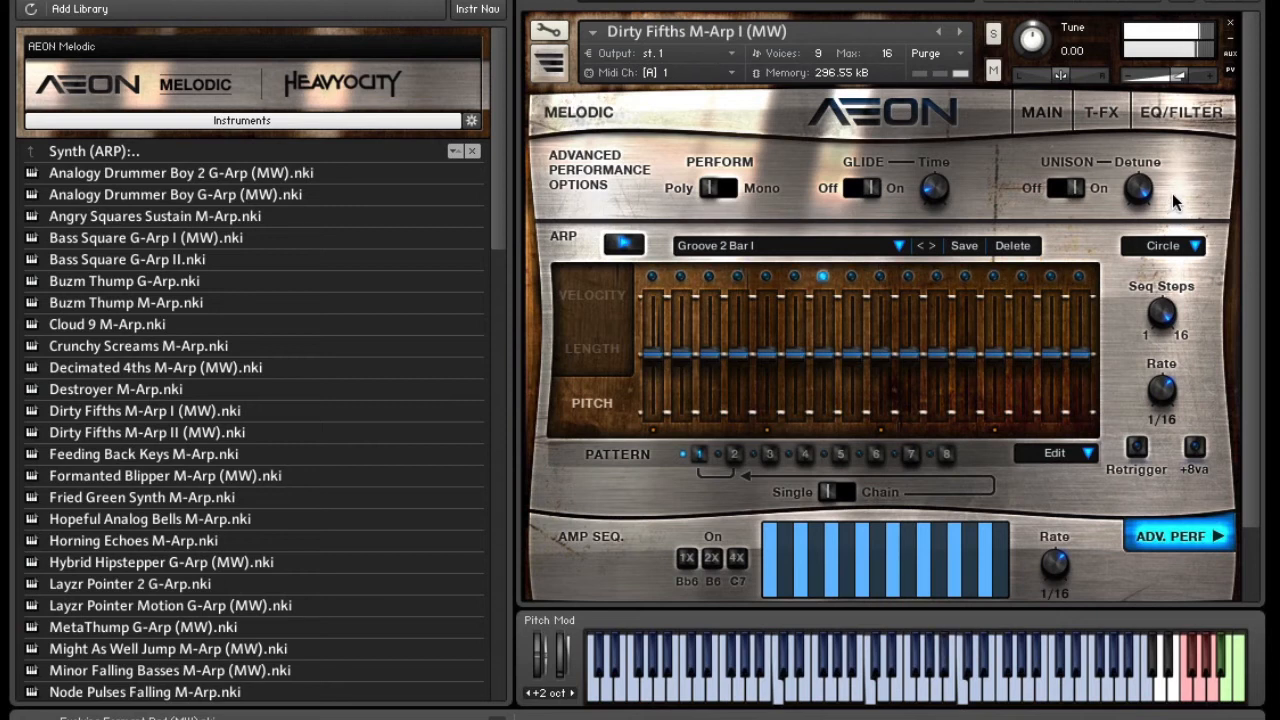
Step: Enable +8va, save the arp as the preset Groove 2 Bar I MINE and select it from the saved presets
click(1195, 447)
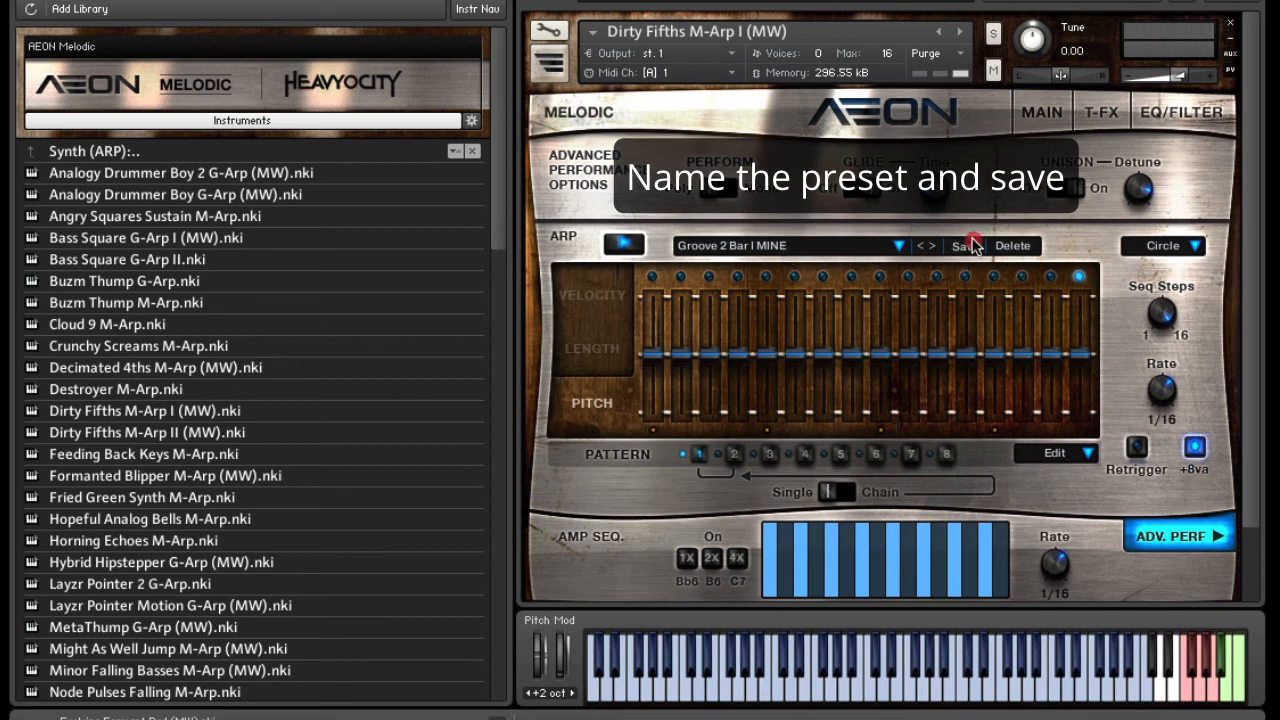
click(900, 245)
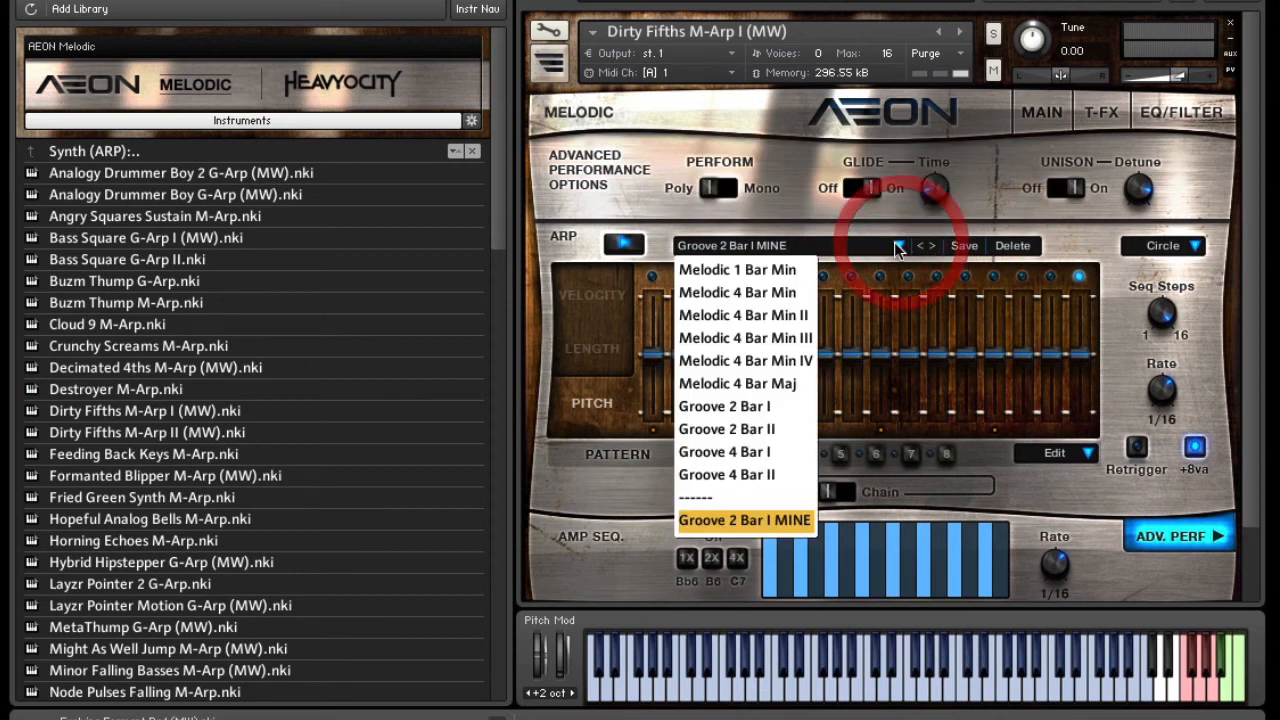
click(762, 520)
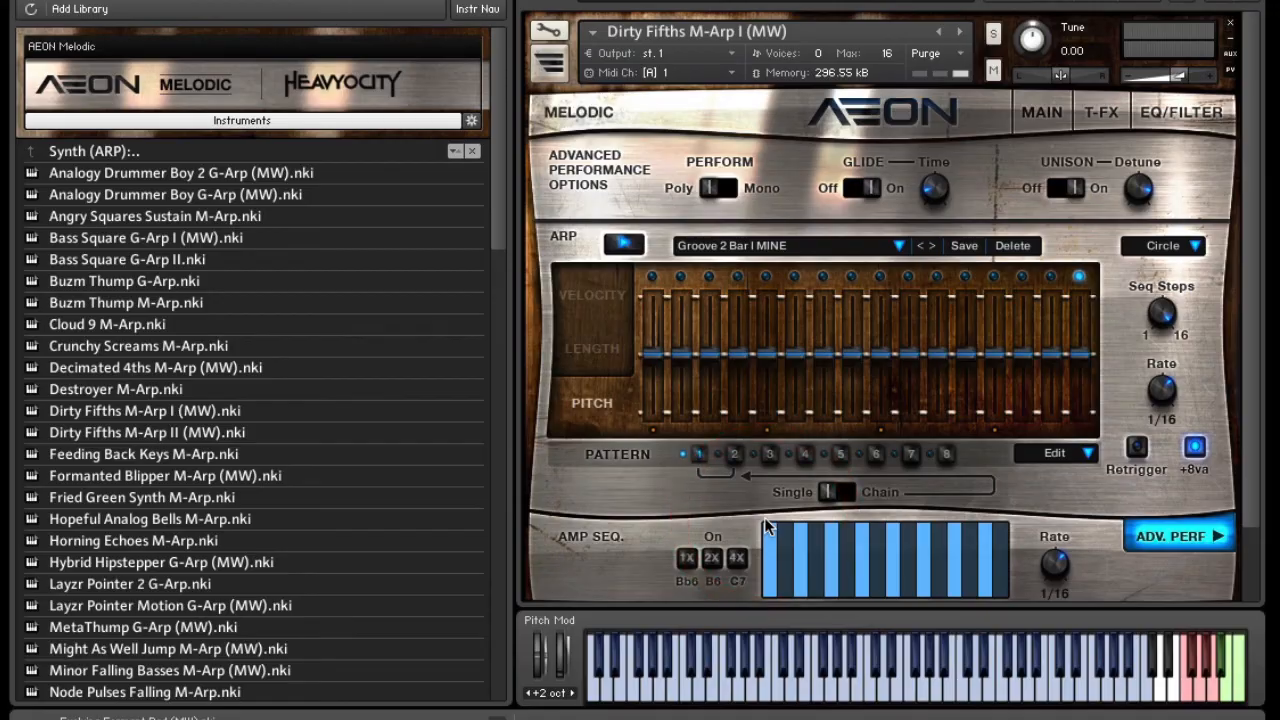